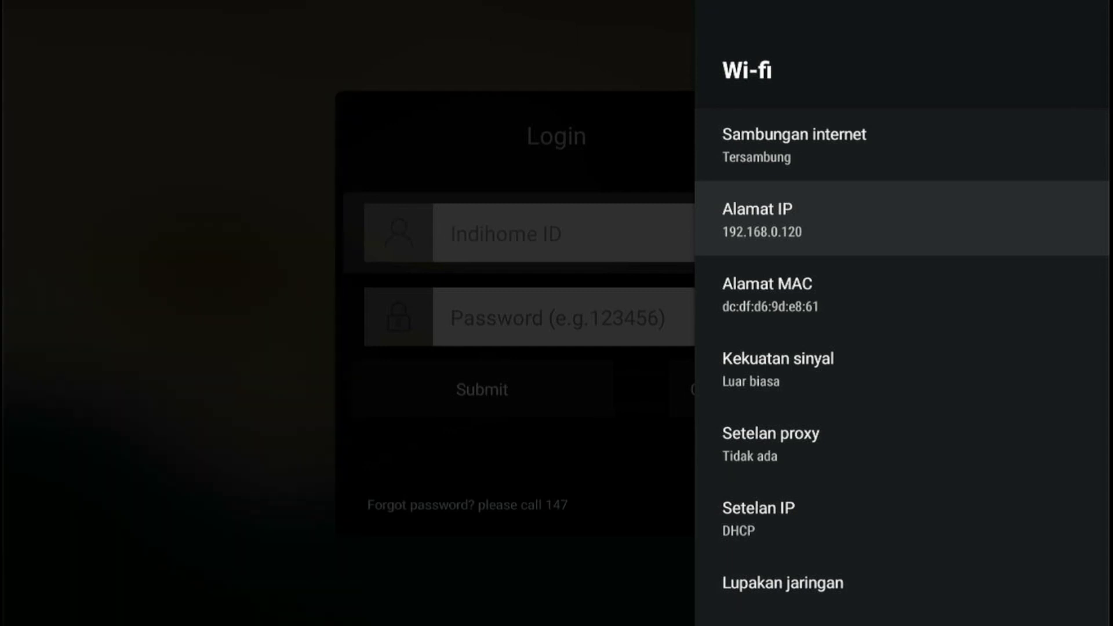
Run the command "reboot update" in the phone's ADB shell for the set-top box, with USB Burning Tool open on the PC
{"action": "key", "text": "Escape"}
{"action": "key", "text": "Escape"}
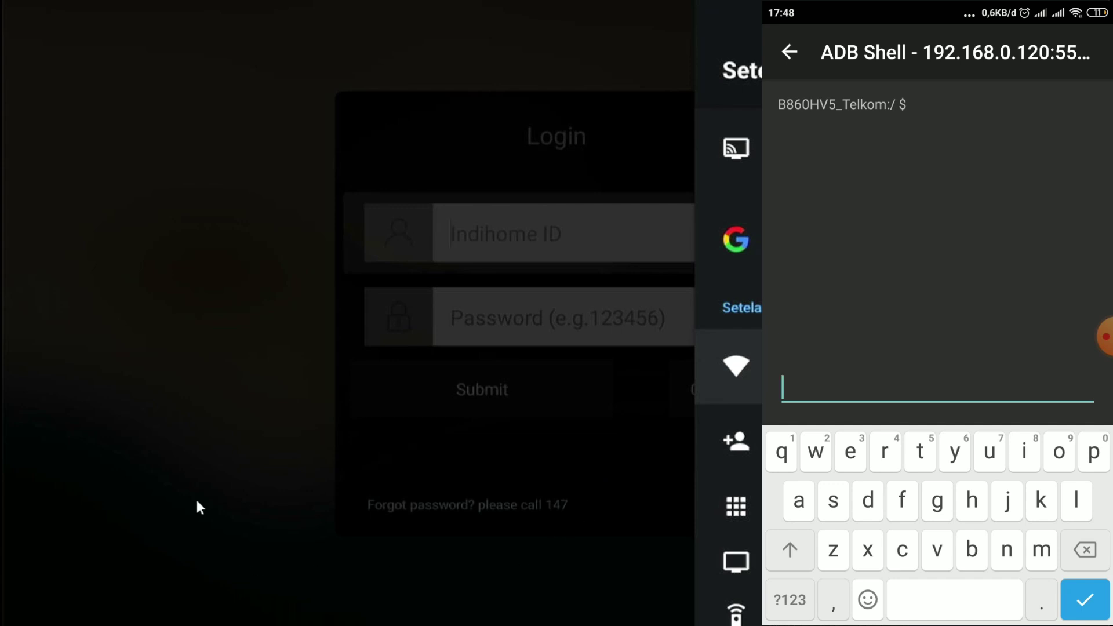
{"action": "key", "text": "alt+Tab"}
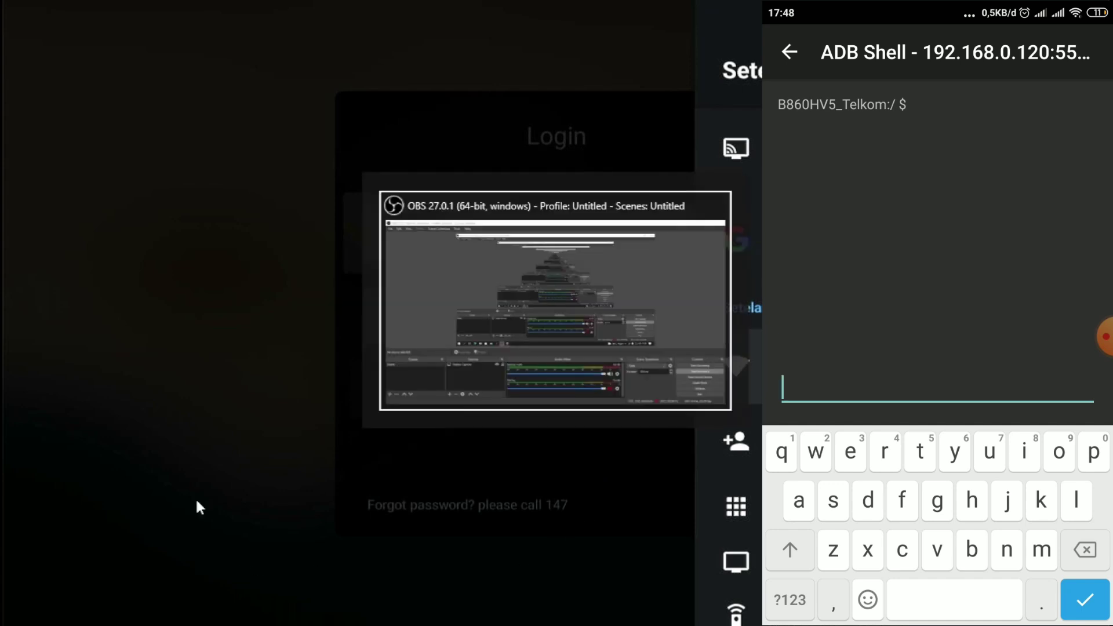
{"action": "type", "text": "re"}
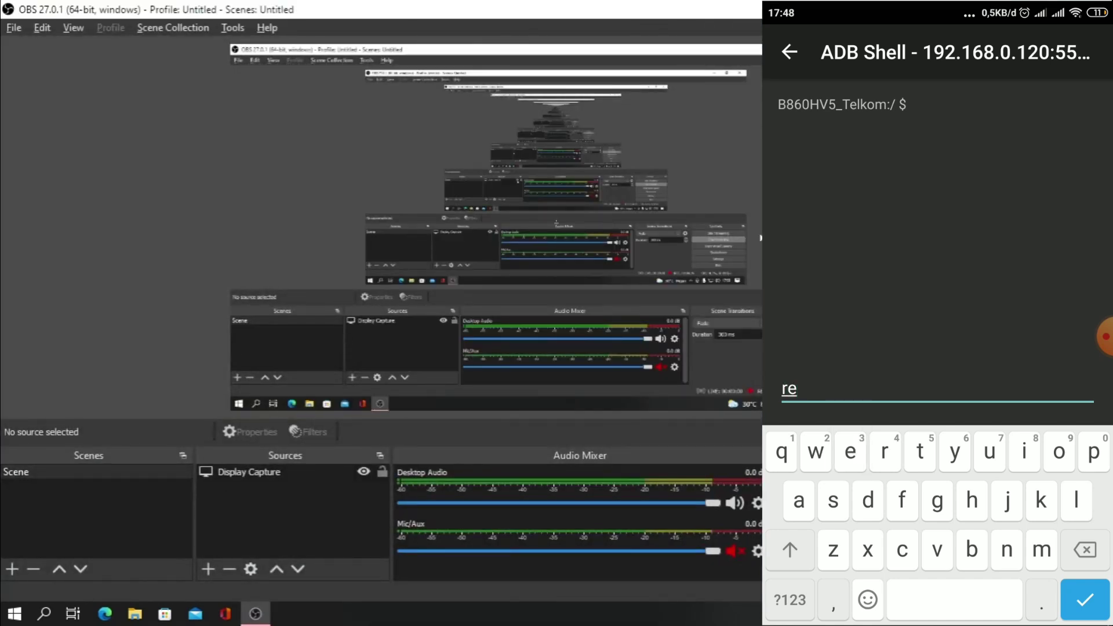
{"action": "type", "text": "boo"}
{"action": "left_click", "coordinate": [44, 613]}
{"action": "type", "text": "t "}
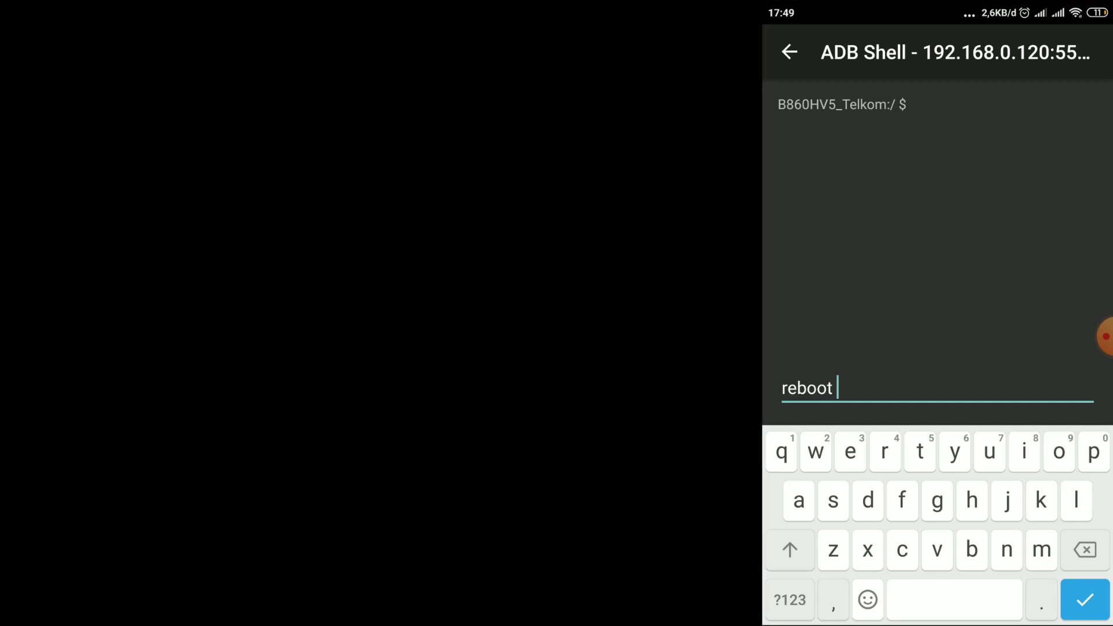
{"action": "type", "text": "upda"}
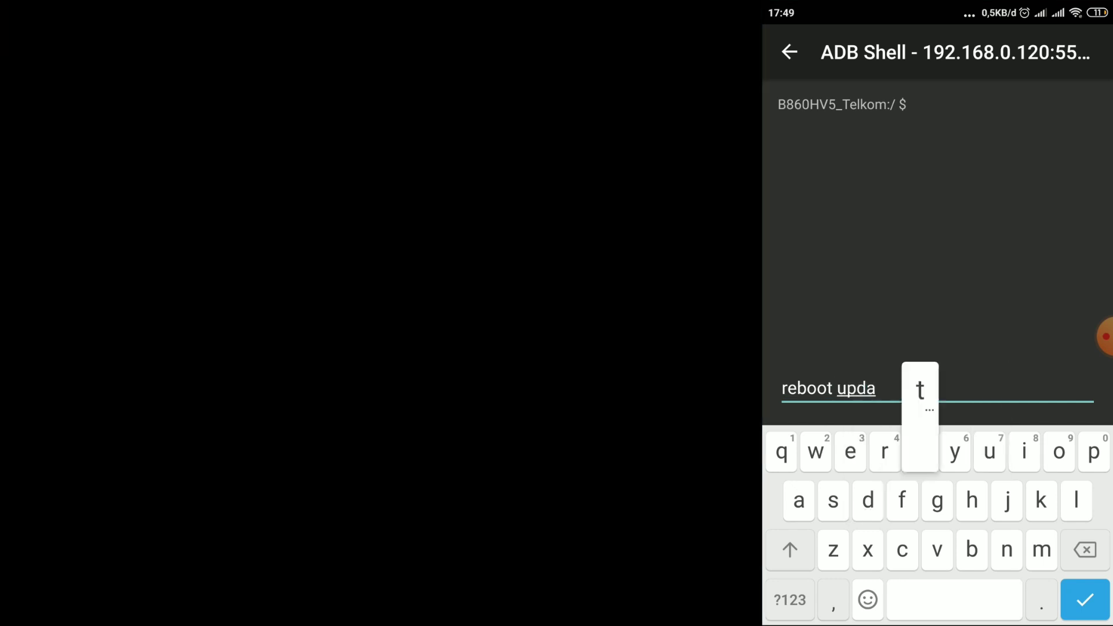
{"action": "type", "text": "te"}
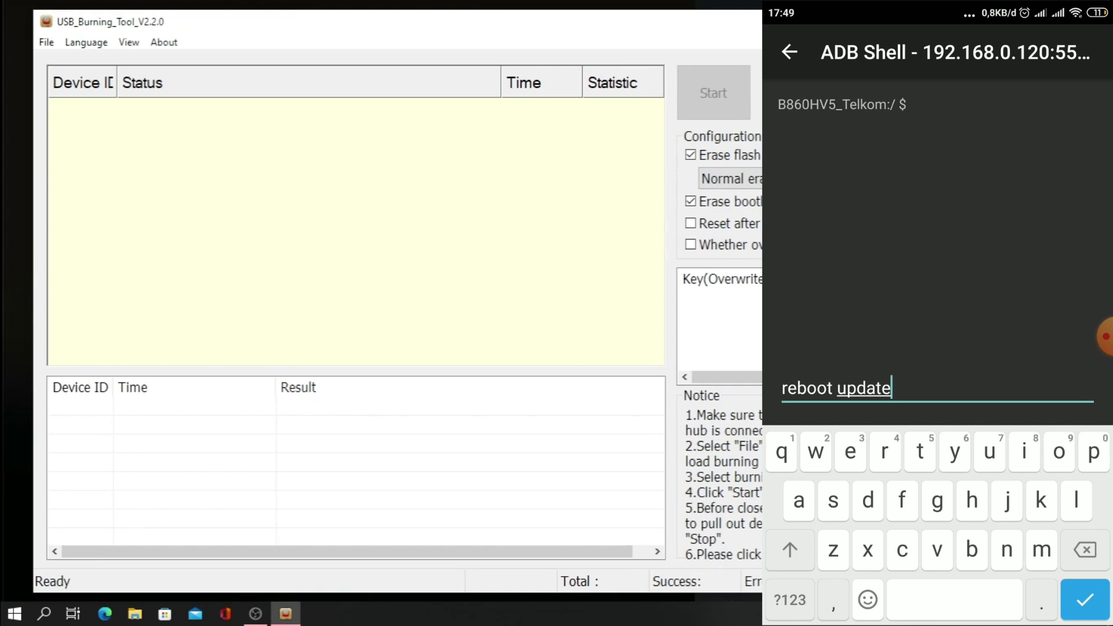
{"action": "key", "text": "Return"}
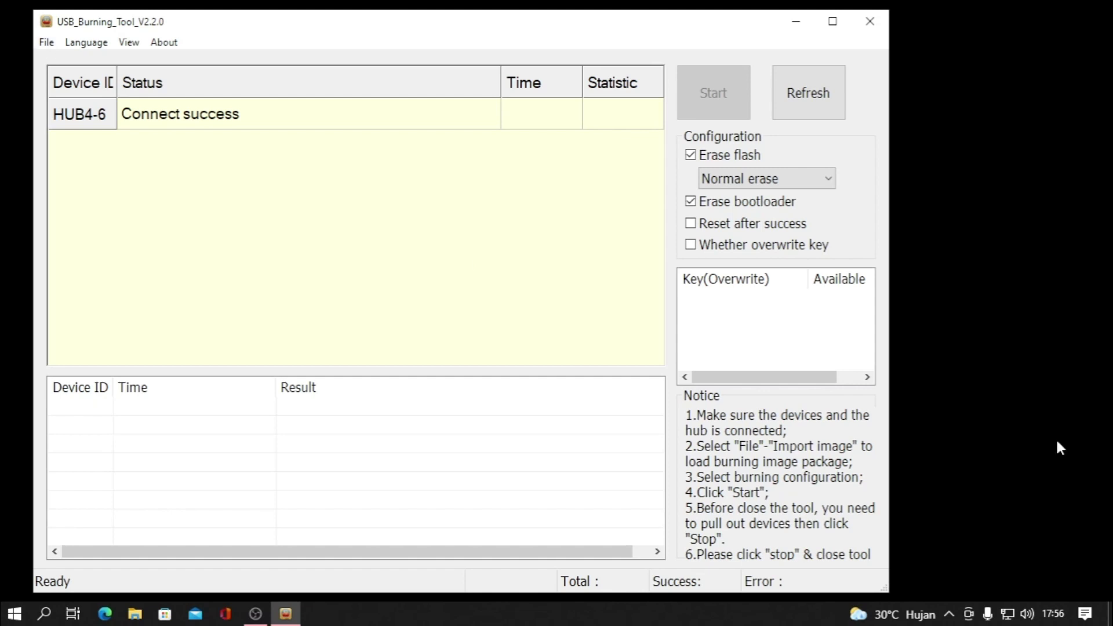
Open the aero folder from the desktop and return to USB Burning Tool
{"action": "key", "text": "super+d"}
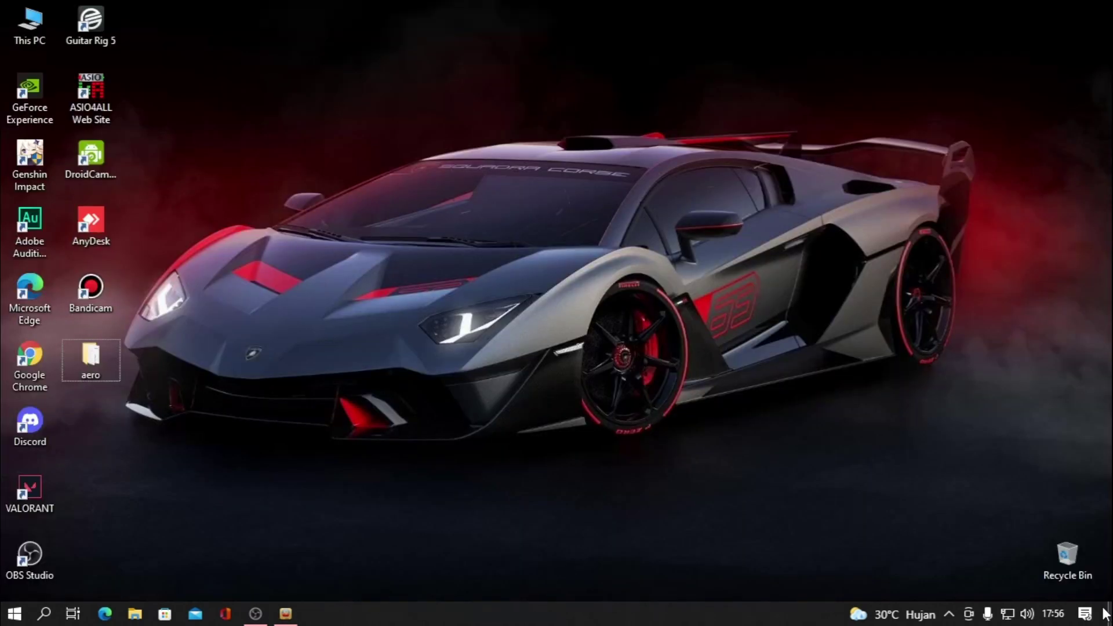
{"action": "double_click", "coordinate": [100, 360]}
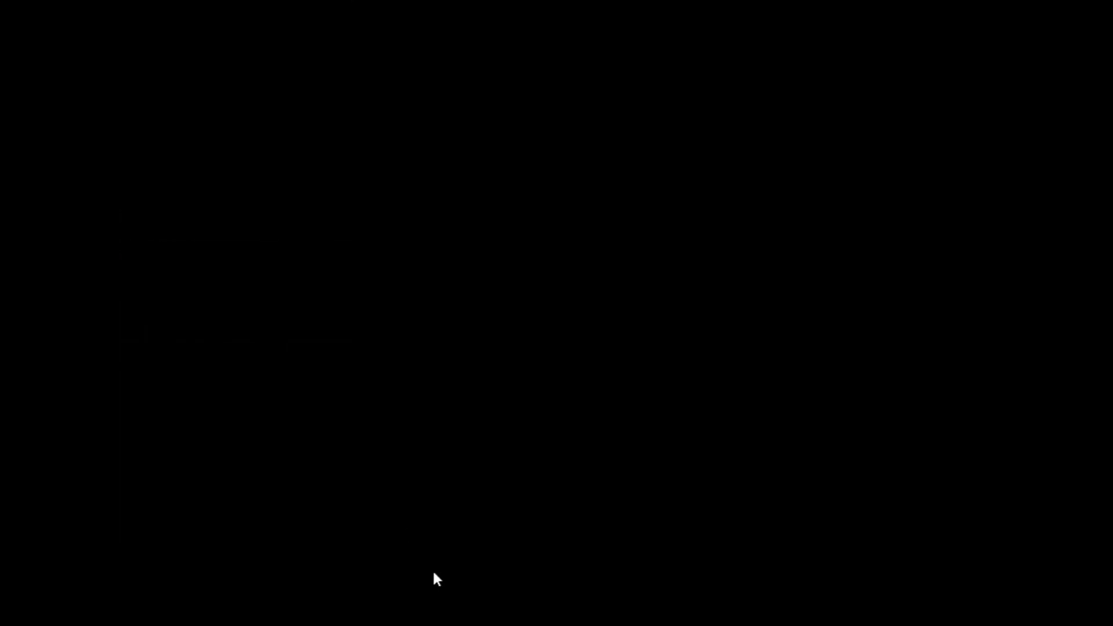
{"action": "key", "text": "alt+Tab"}
{"action": "key", "text": "alt+Tab"}
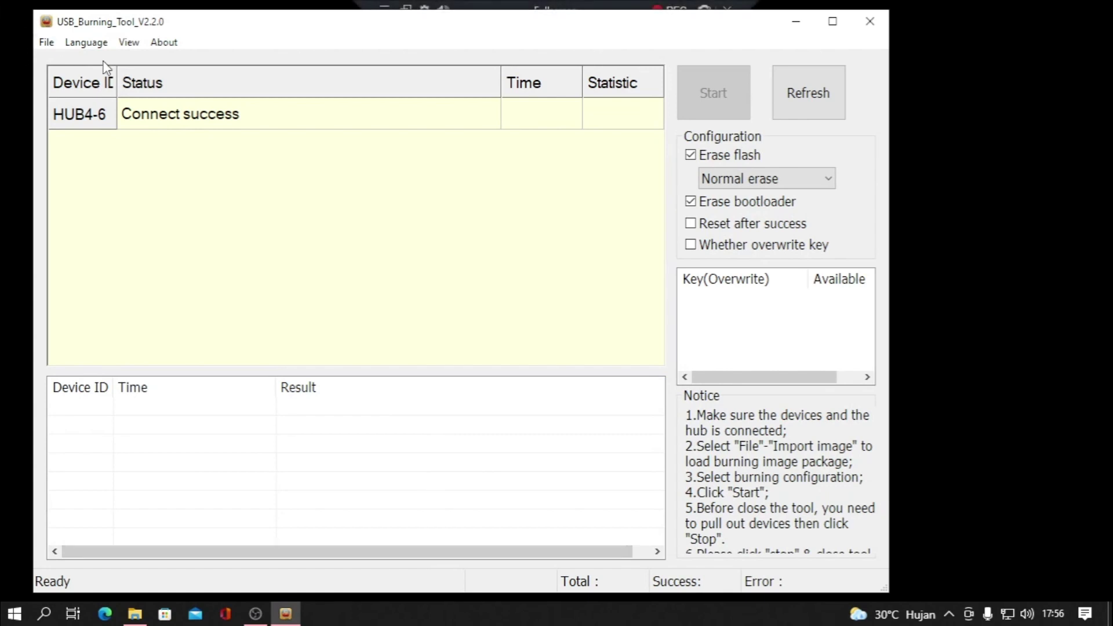
Import the firmware image s905x2_B860HV5OS9_©Aero_v20201226r2.img from the aero folder on the Desktop
{"action": "left_click", "coordinate": [46, 42]}
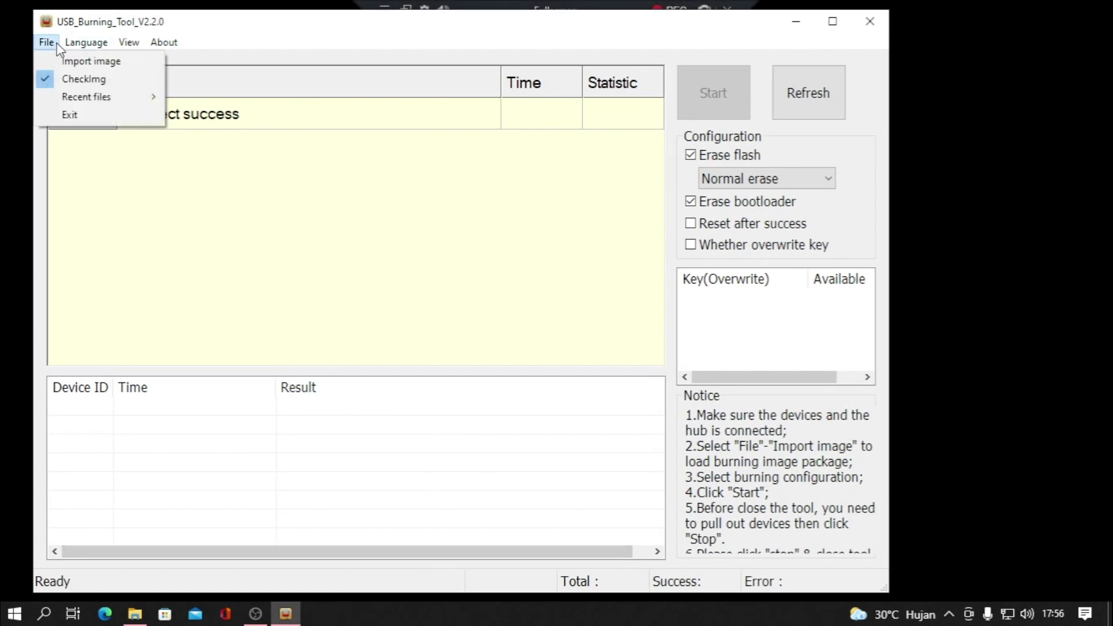
{"action": "left_click", "coordinate": [79, 64]}
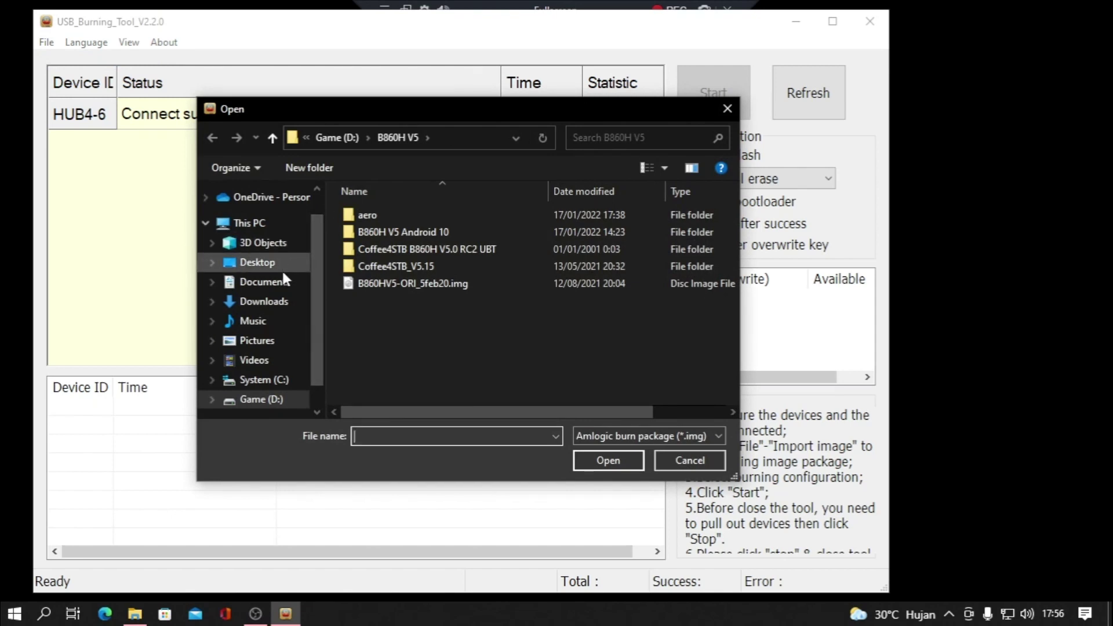
{"action": "left_click", "coordinate": [281, 267]}
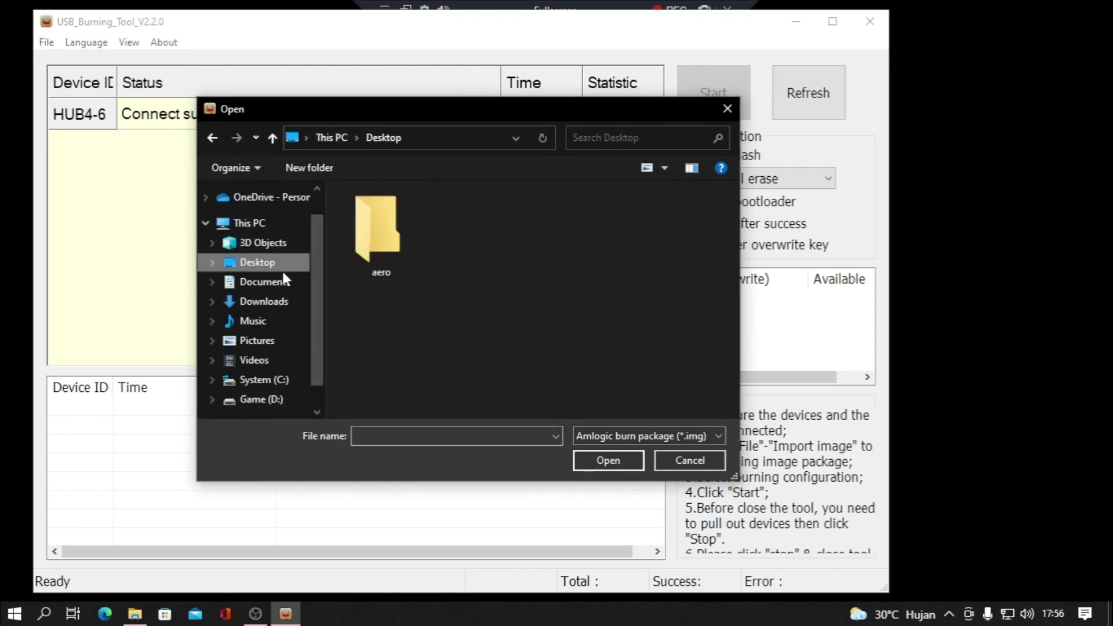
{"action": "double_click", "coordinate": [374, 253]}
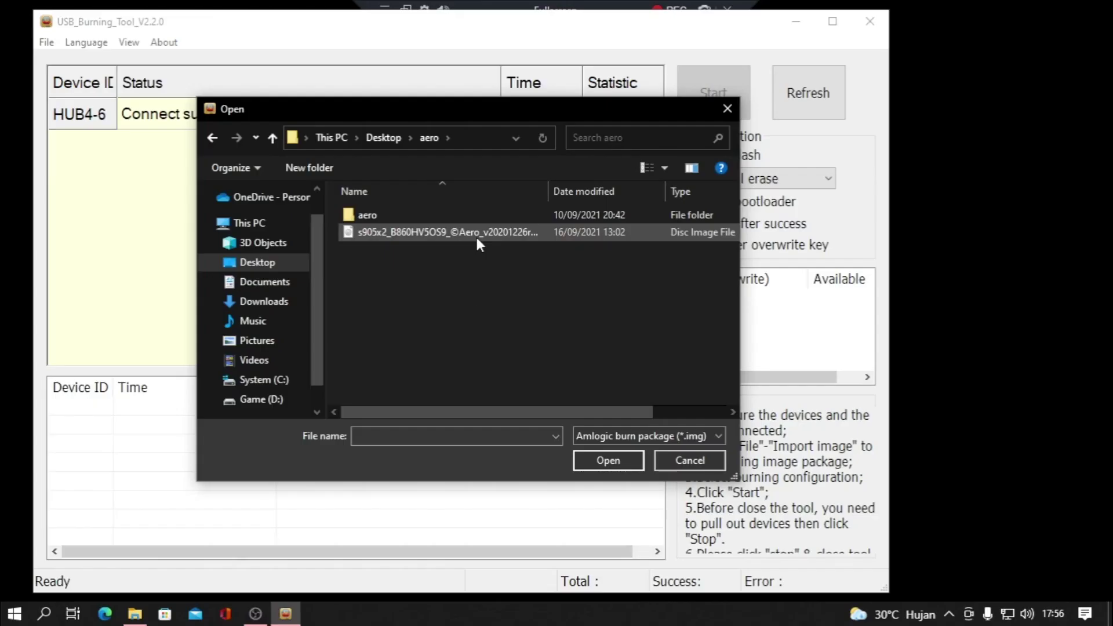
{"action": "left_click", "coordinate": [477, 237]}
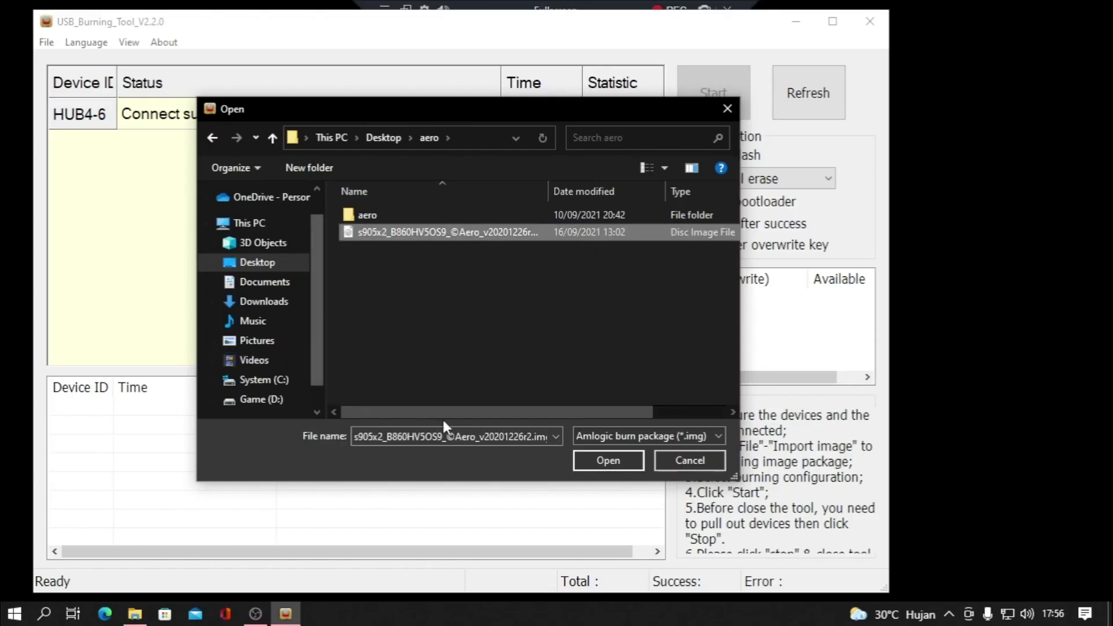
{"action": "left_click", "coordinate": [596, 457]}
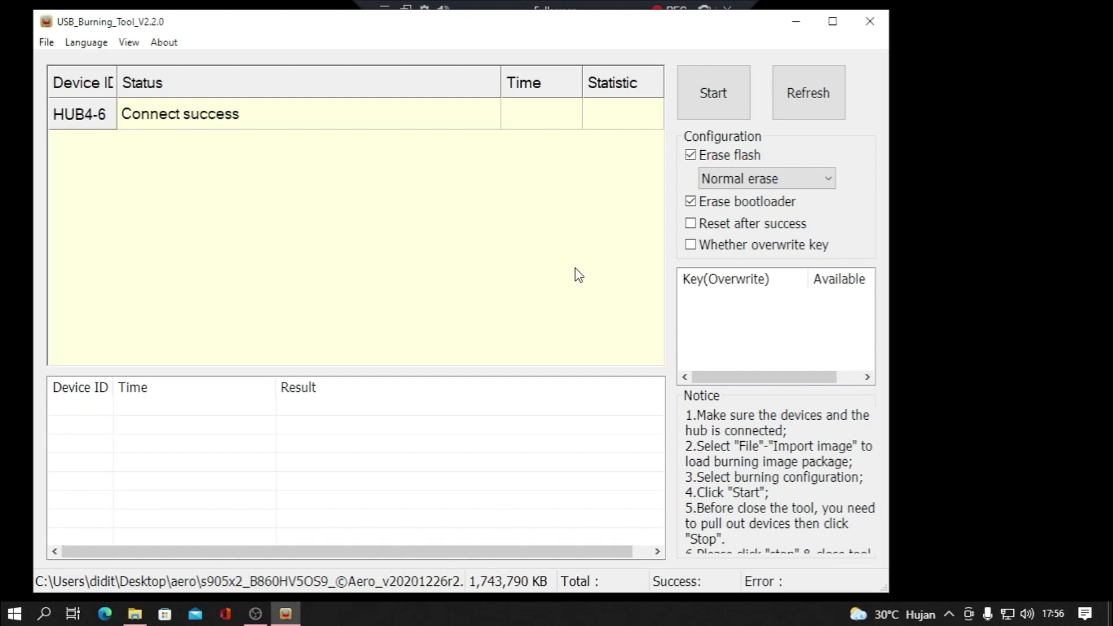
Burn the image to the connected device with Erase bootloader turned off, and stop the burning session once it completes
{"action": "left_click", "coordinate": [692, 206]}
{"action": "left_click", "coordinate": [720, 92]}
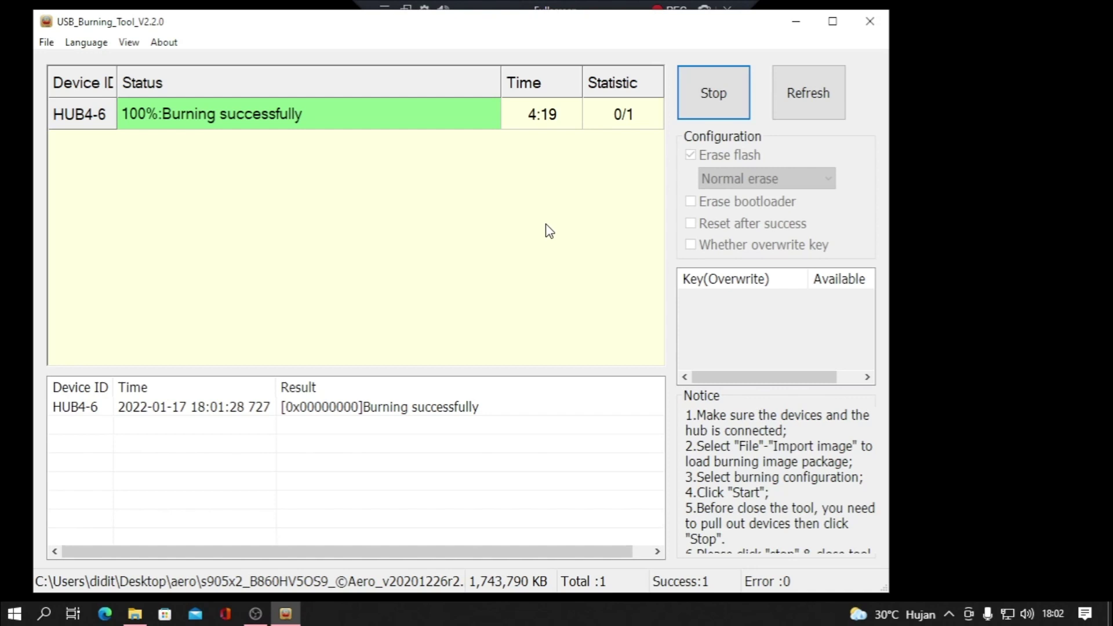
{"action": "left_click", "coordinate": [720, 103]}
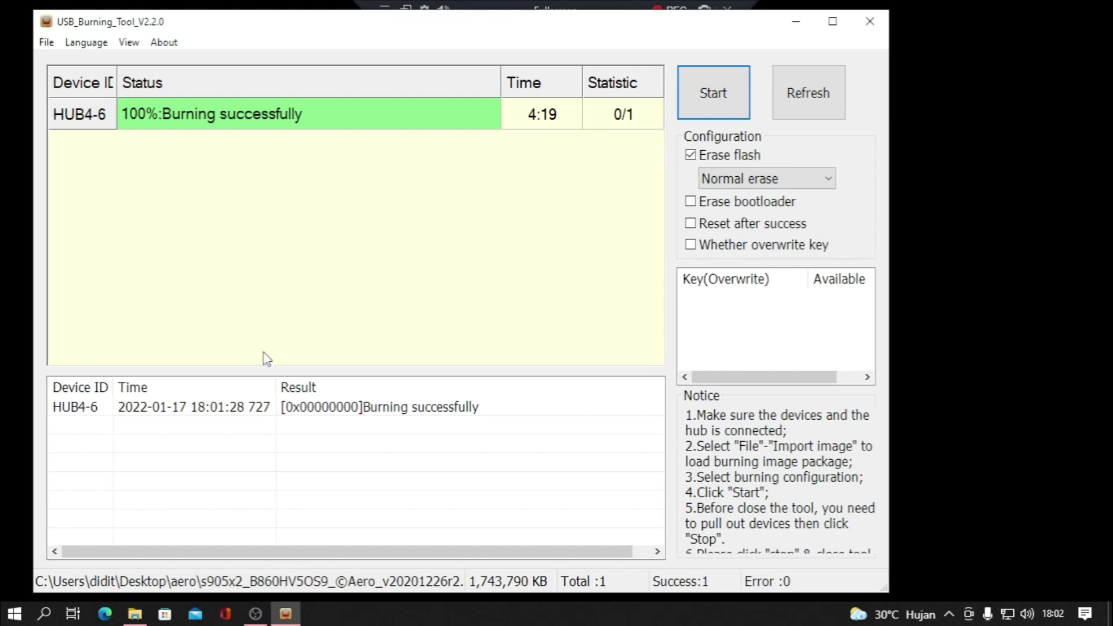
Run activateroot aero.bat from the aero folder, choose option 2 to activate root for the B860HV5OS9, and exit the script
{"action": "left_click", "coordinate": [142, 618]}
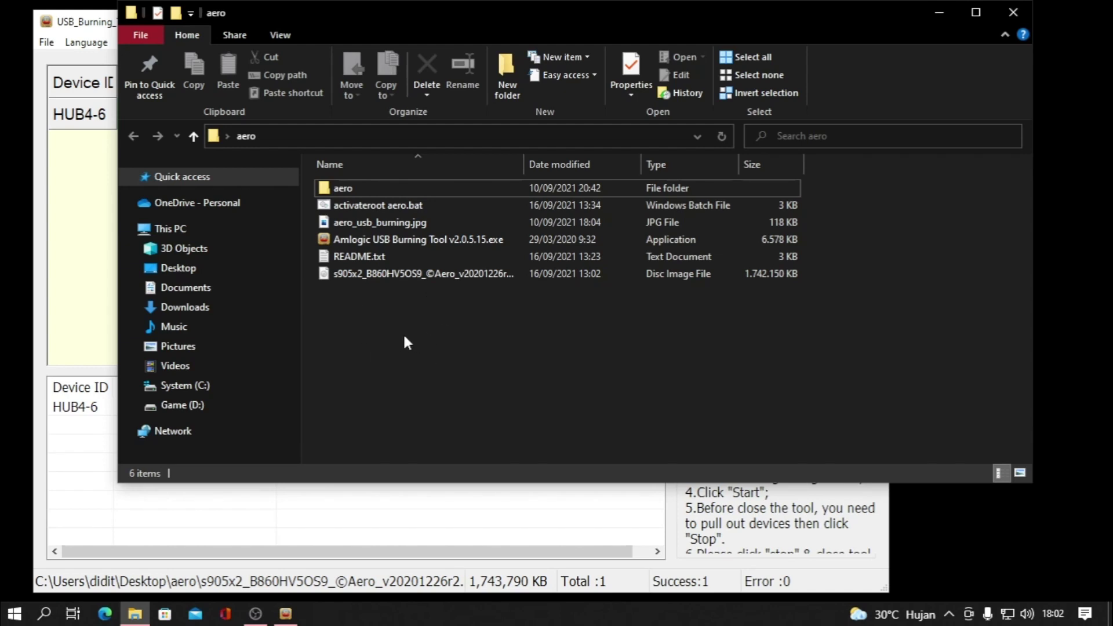
{"action": "double_click", "coordinate": [384, 205]}
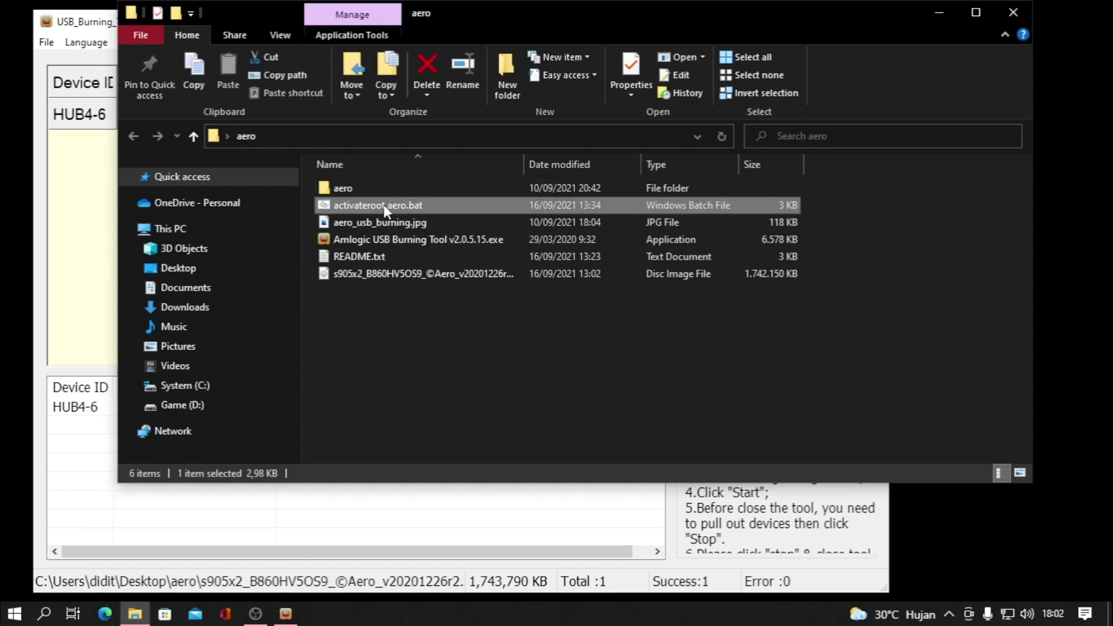
{"action": "left_click_drag", "start_coordinate": [381, 143], "coordinate": [440, 50]}
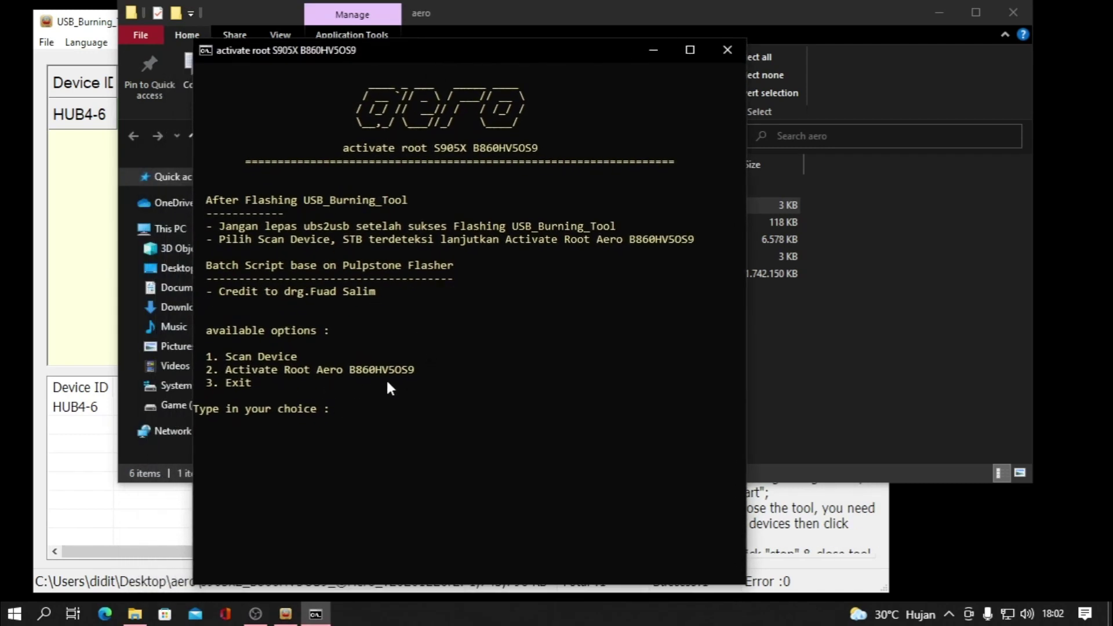
{"action": "type", "text": "2"}
{"action": "key", "text": "Return"}
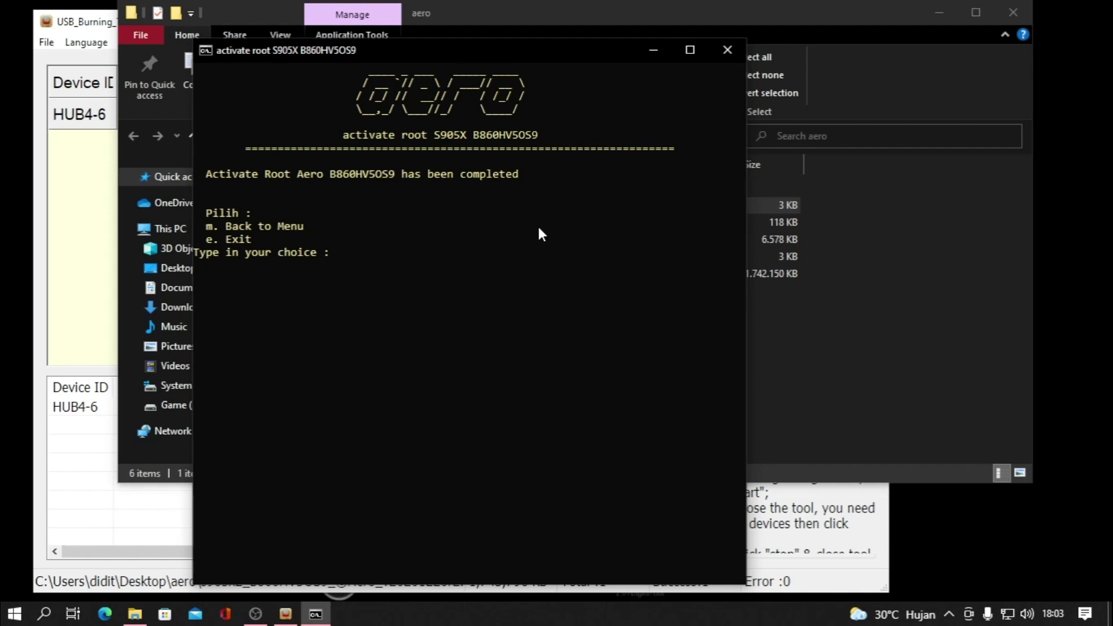
{"action": "type", "text": "e"}
{"action": "key", "text": "Return"}
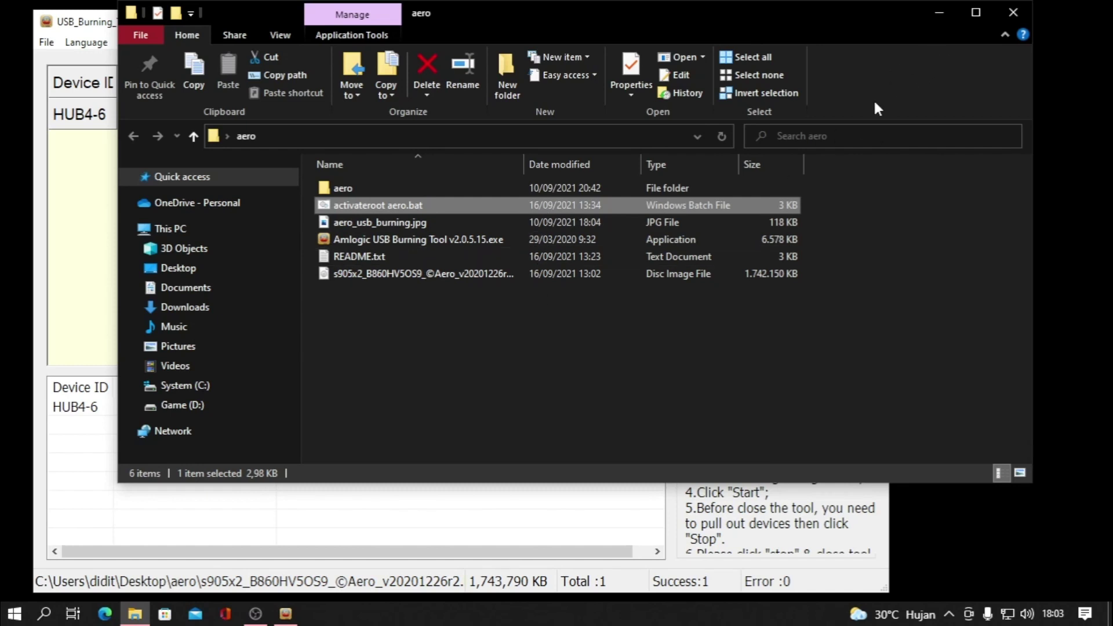
Close the aero folder window and USB Burning Tool
{"action": "left_click", "coordinate": [916, 225]}
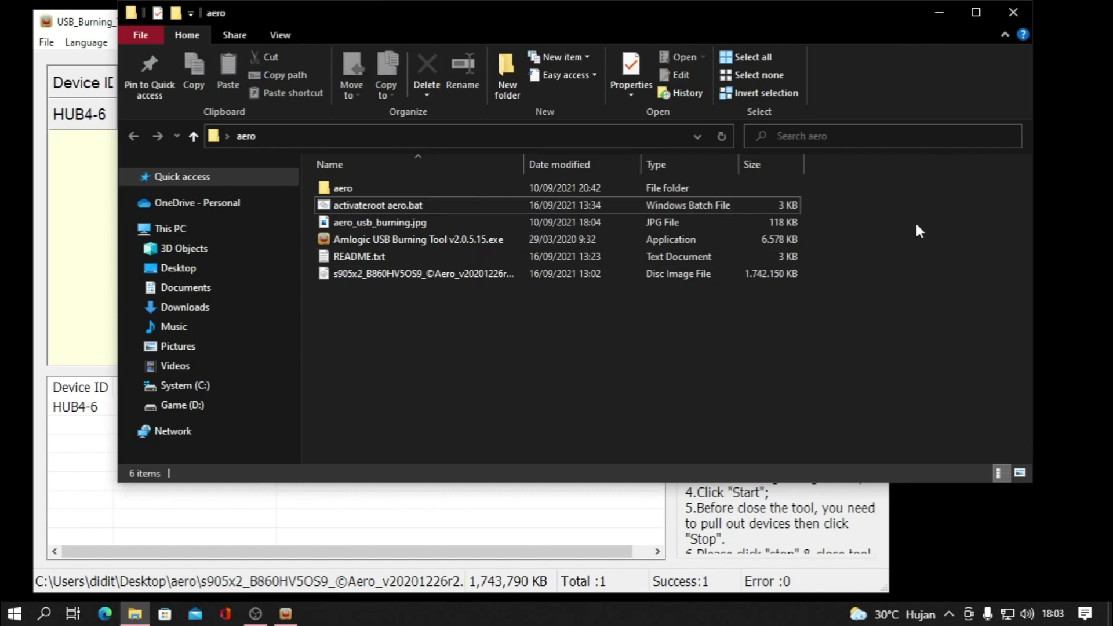
{"action": "left_click", "coordinate": [1029, 15]}
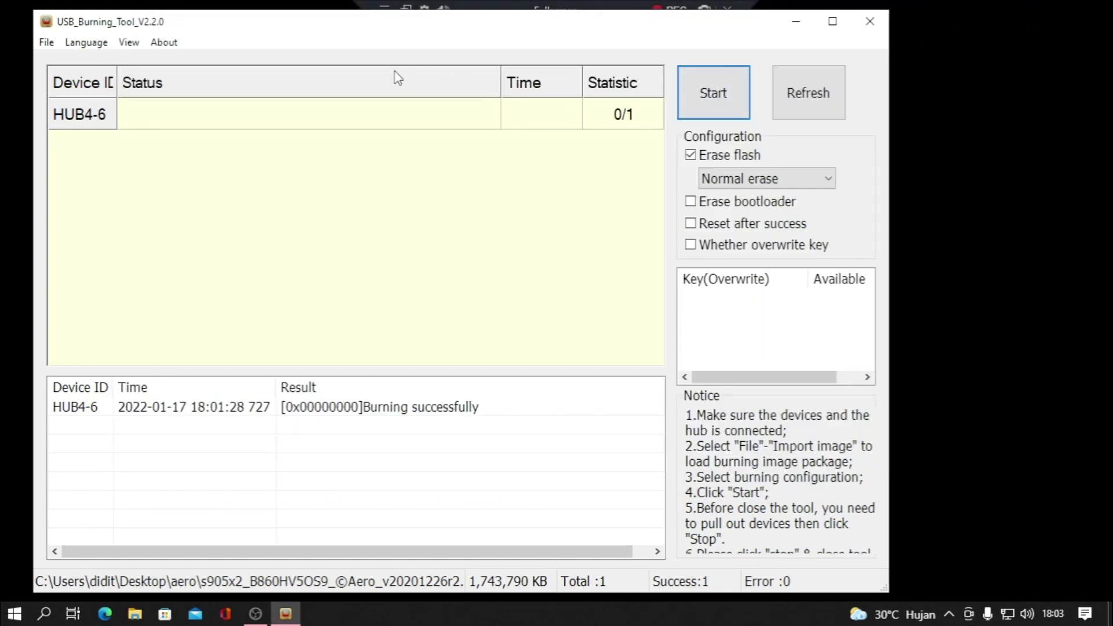
{"action": "left_click", "coordinate": [870, 21]}
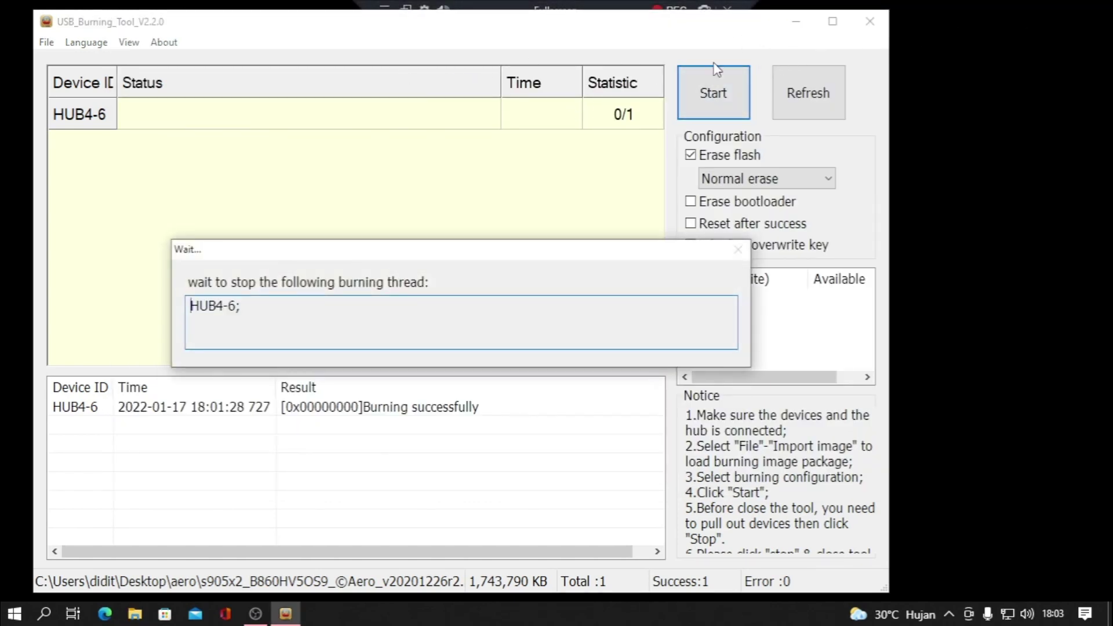